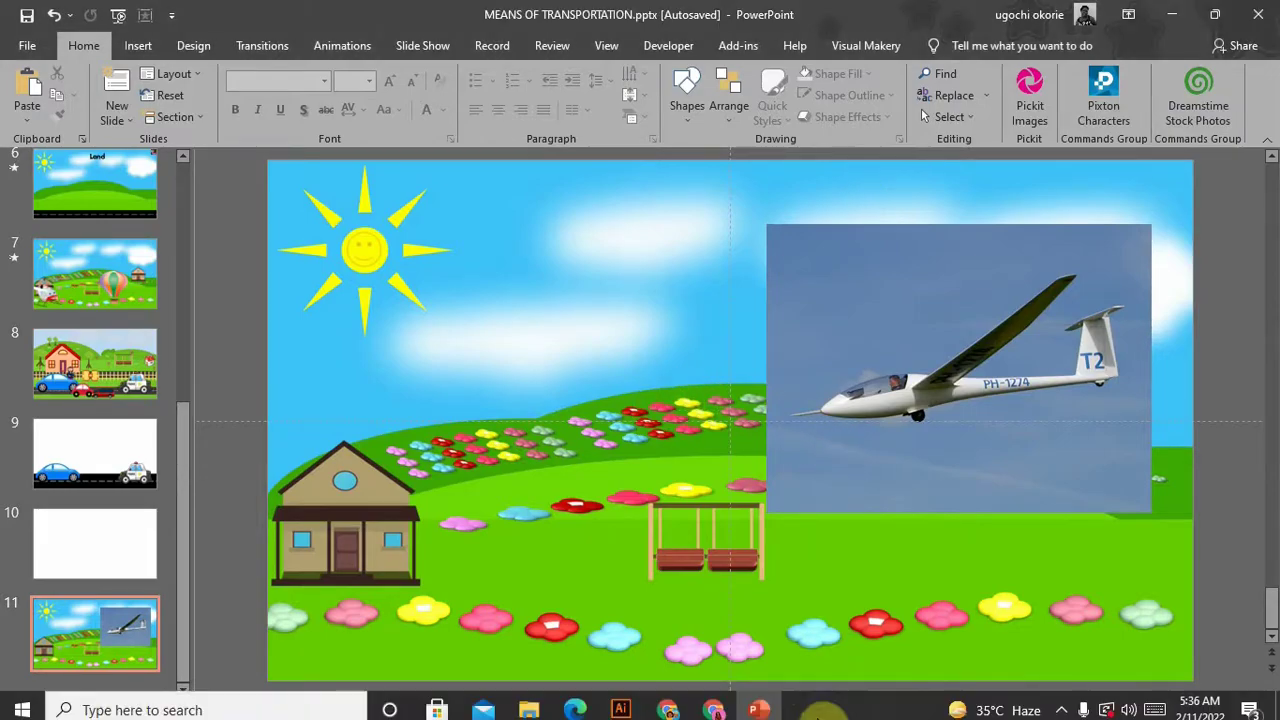
Step: Leave slide 11 and bring the remove.bg upload page in Chrome to the front
{"action": "mouse_move", "coordinate": [766, 706]}
{"action": "left_click", "coordinate": [715, 701]}
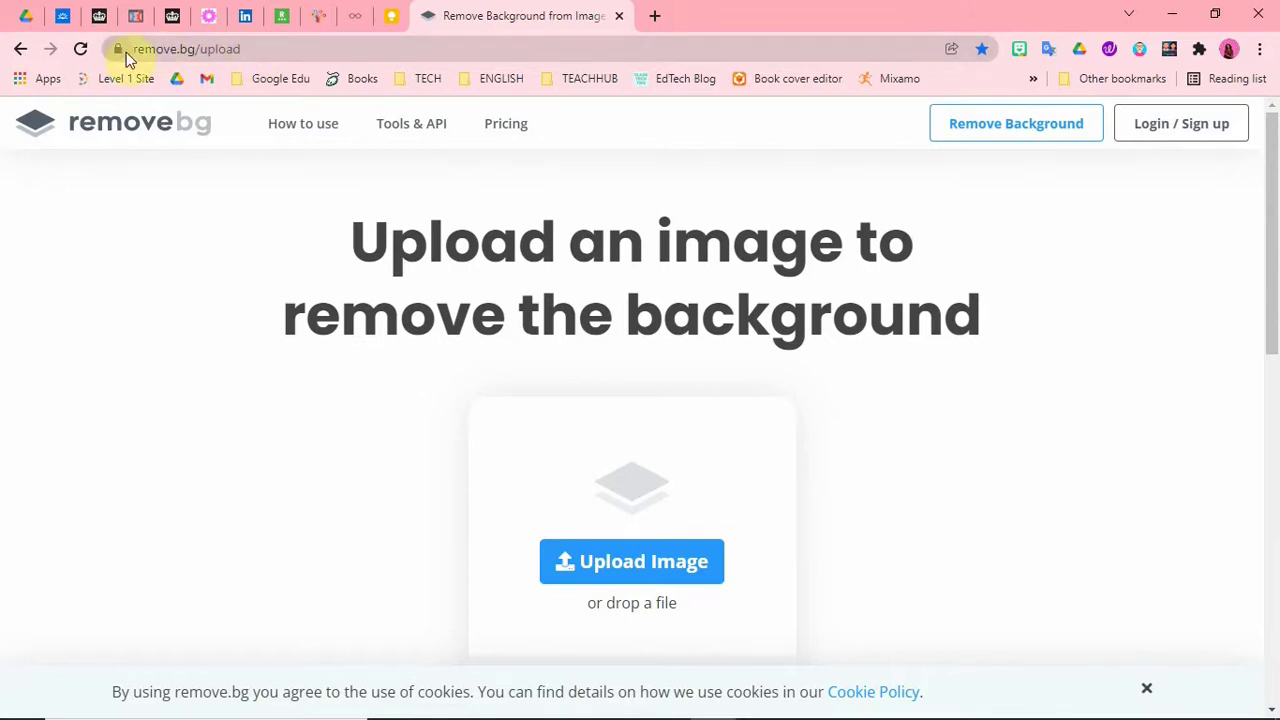
Step: Load the remove.bg home page with its image upload area
{"action": "left_click", "coordinate": [254, 51]}
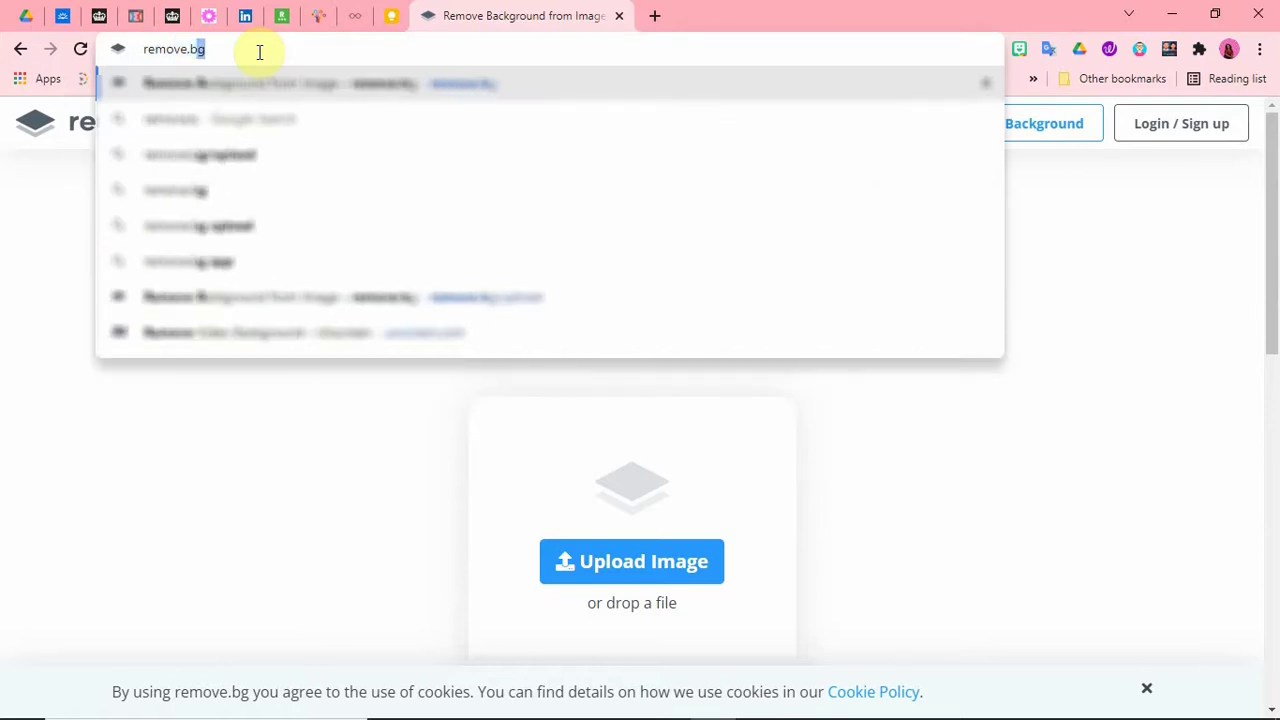
{"action": "key", "text": "Return"}
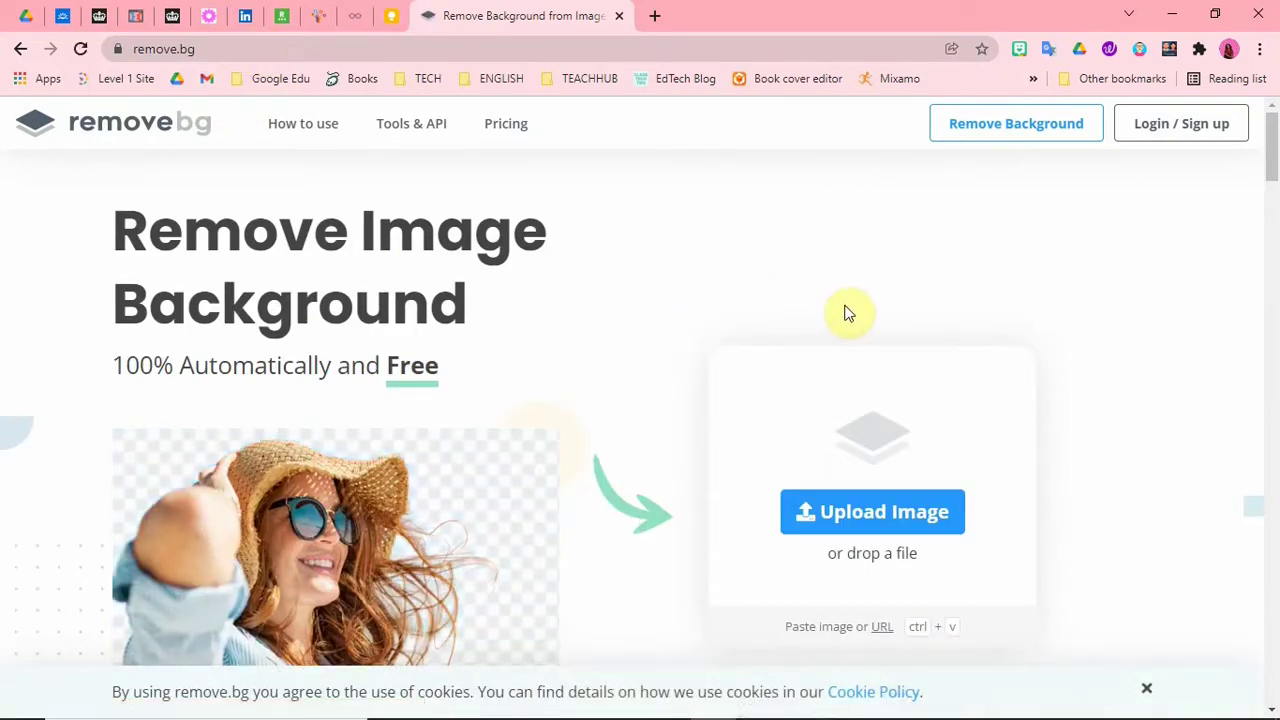
{"action": "scroll", "coordinate": [845, 312], "scroll_direction": "down", "scroll_amount": 1}
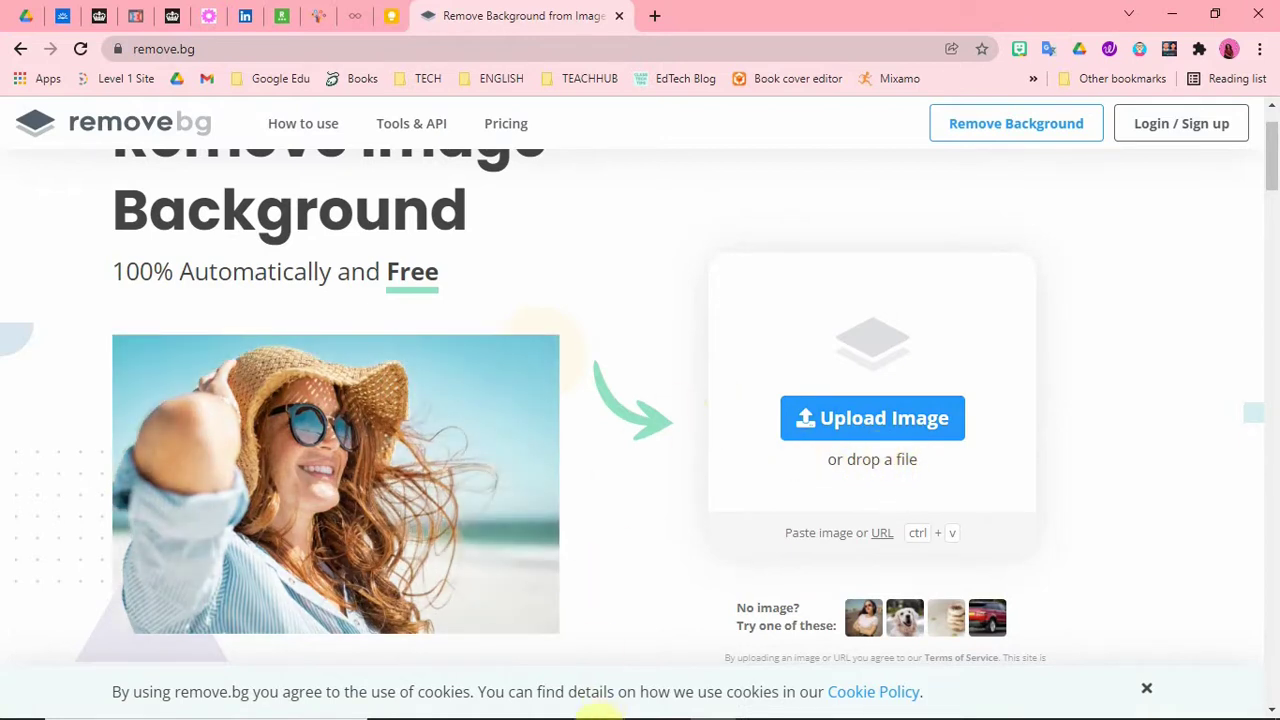
Step: Drag the glider photo PH-1274_Rolladen-Schneider_LS-4b from Pictures onto remove.bg
{"action": "left_click", "coordinate": [531, 706]}
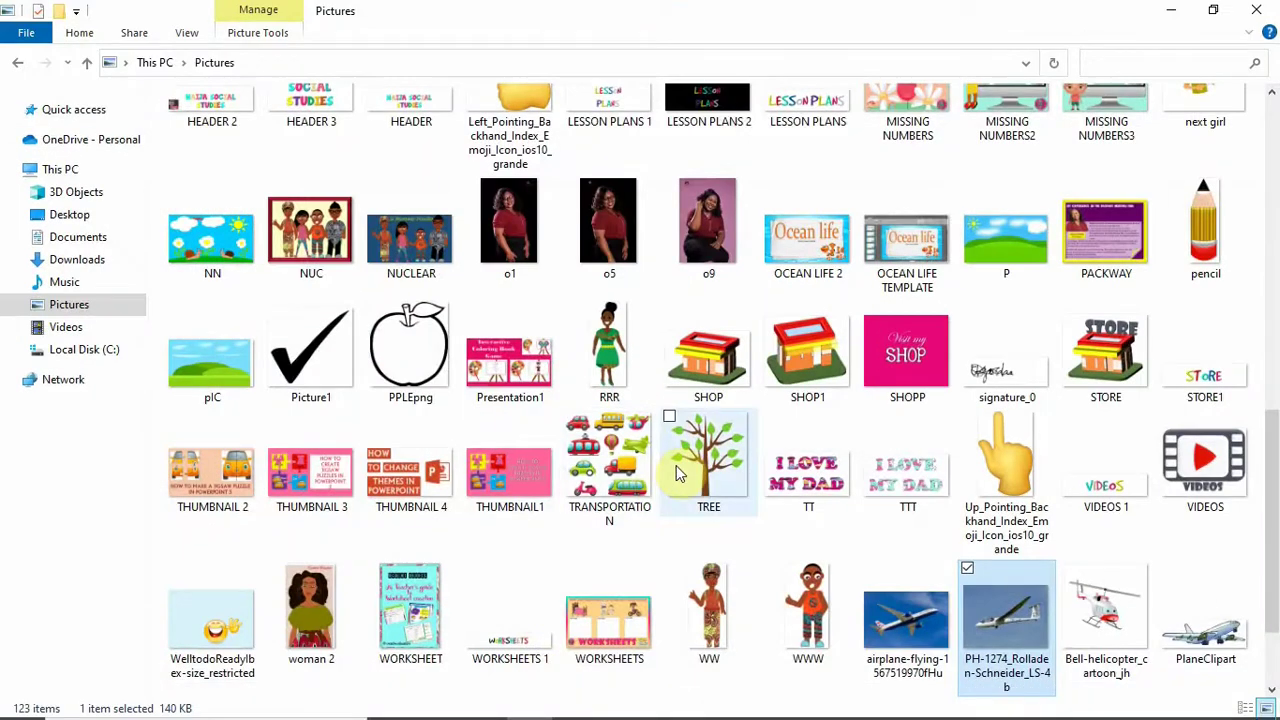
{"action": "scroll", "coordinate": [676, 465], "scroll_direction": "down", "scroll_amount": 2}
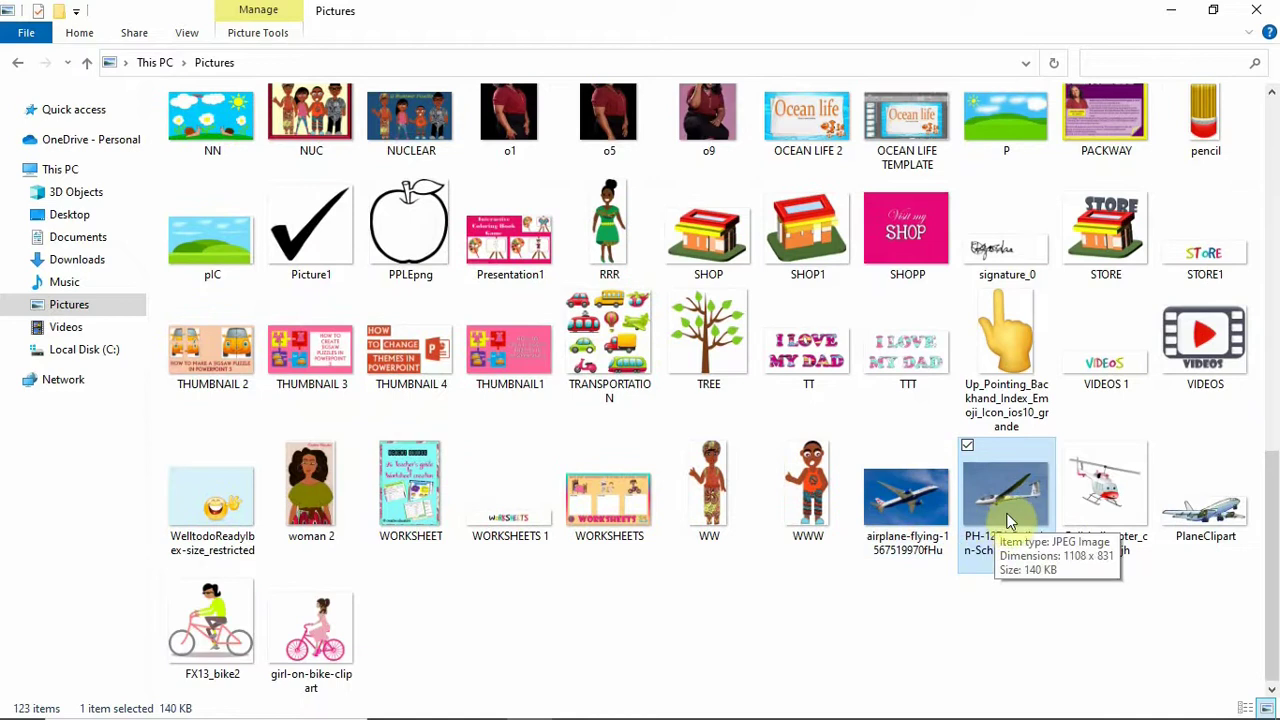
{"action": "left_click_drag", "start_coordinate": [996, 480], "coordinate": [727, 473]}
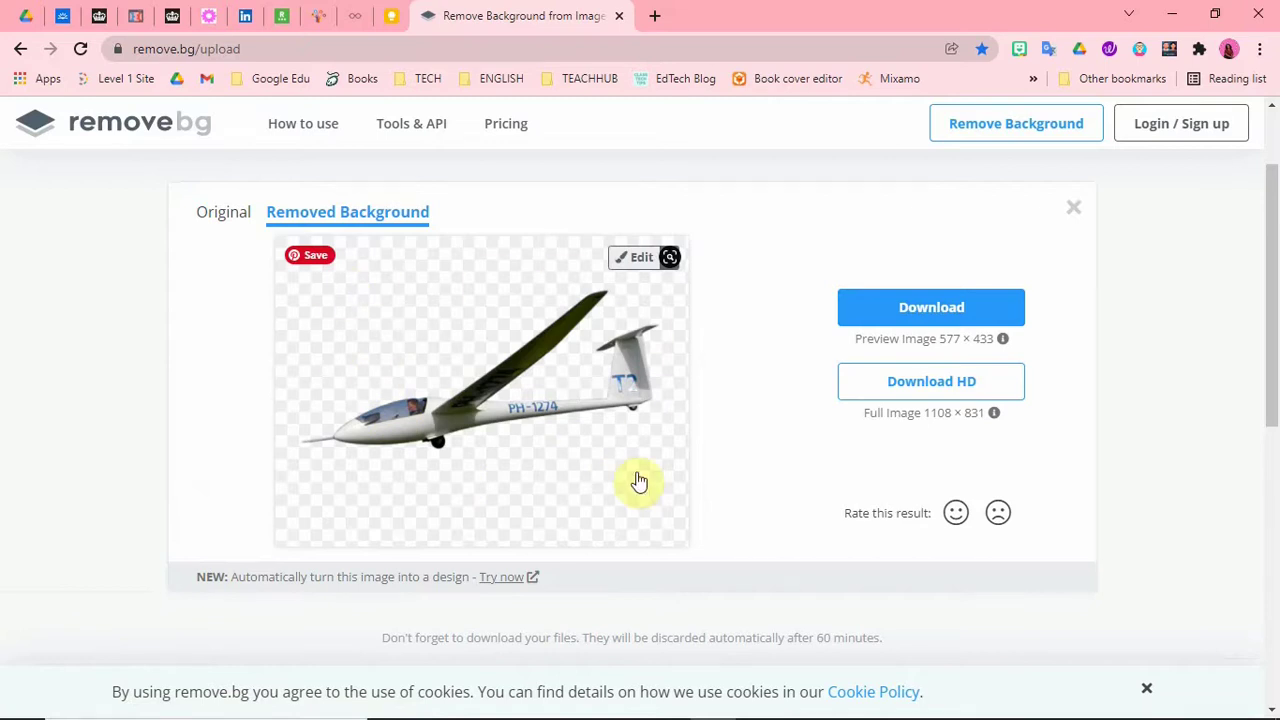
Step: Download the cut-out glider as PH-1274_Rolladen-Schneider_LS-4b-removebg-preview.png
{"action": "right_click", "coordinate": [428, 330]}
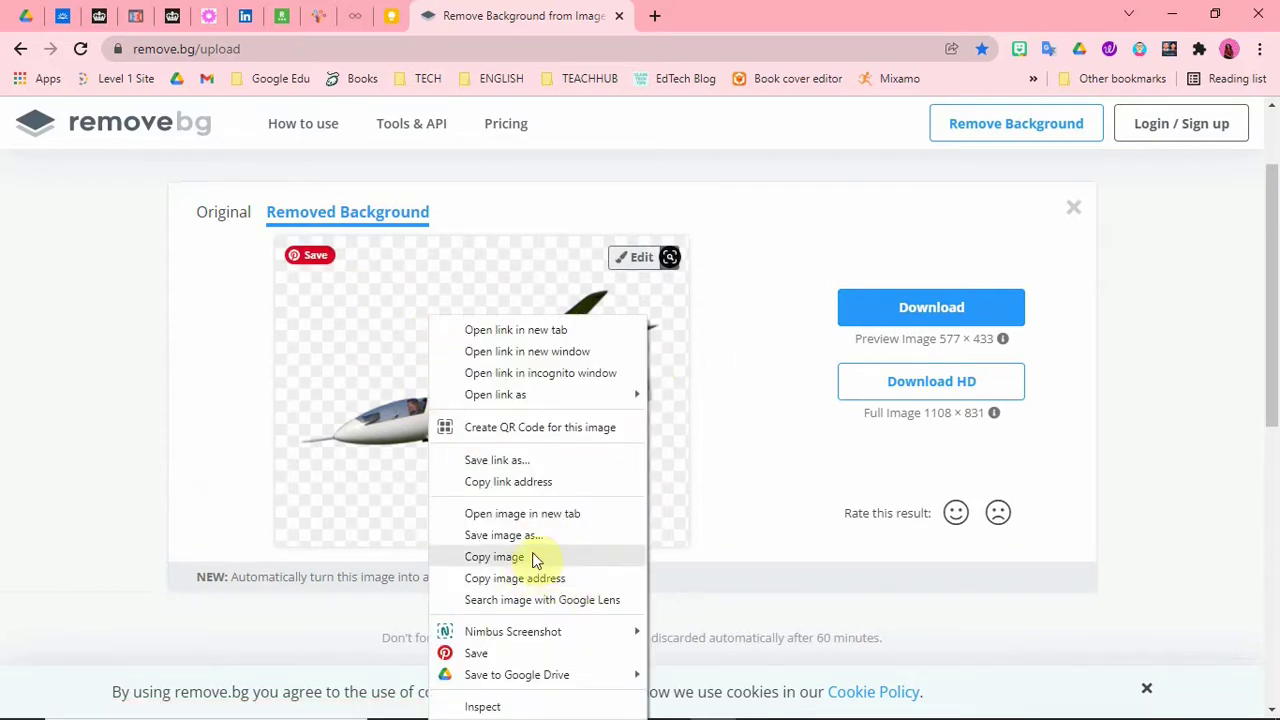
{"action": "left_click", "coordinate": [921, 313]}
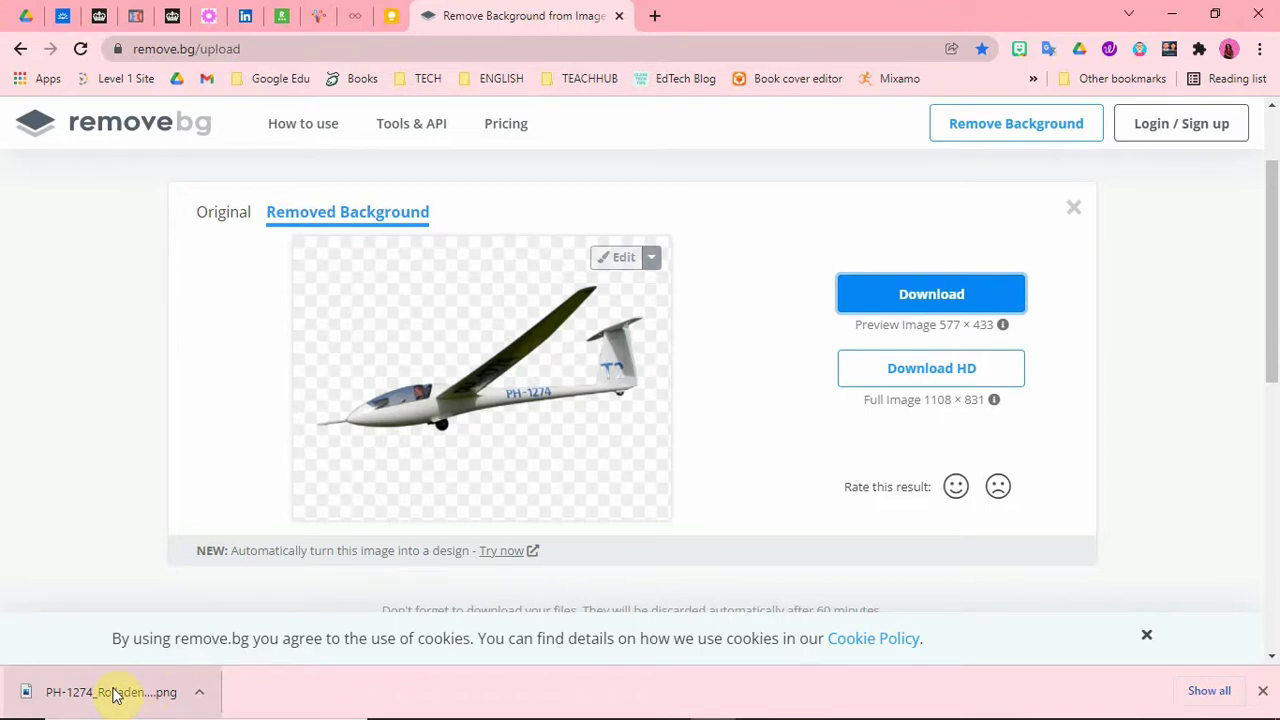
Step: Place the downloaded glider PNG on slide 11, shrink it, and move it over the left hill
{"action": "left_click_drag", "start_coordinate": [113, 695], "coordinate": [432, 405]}
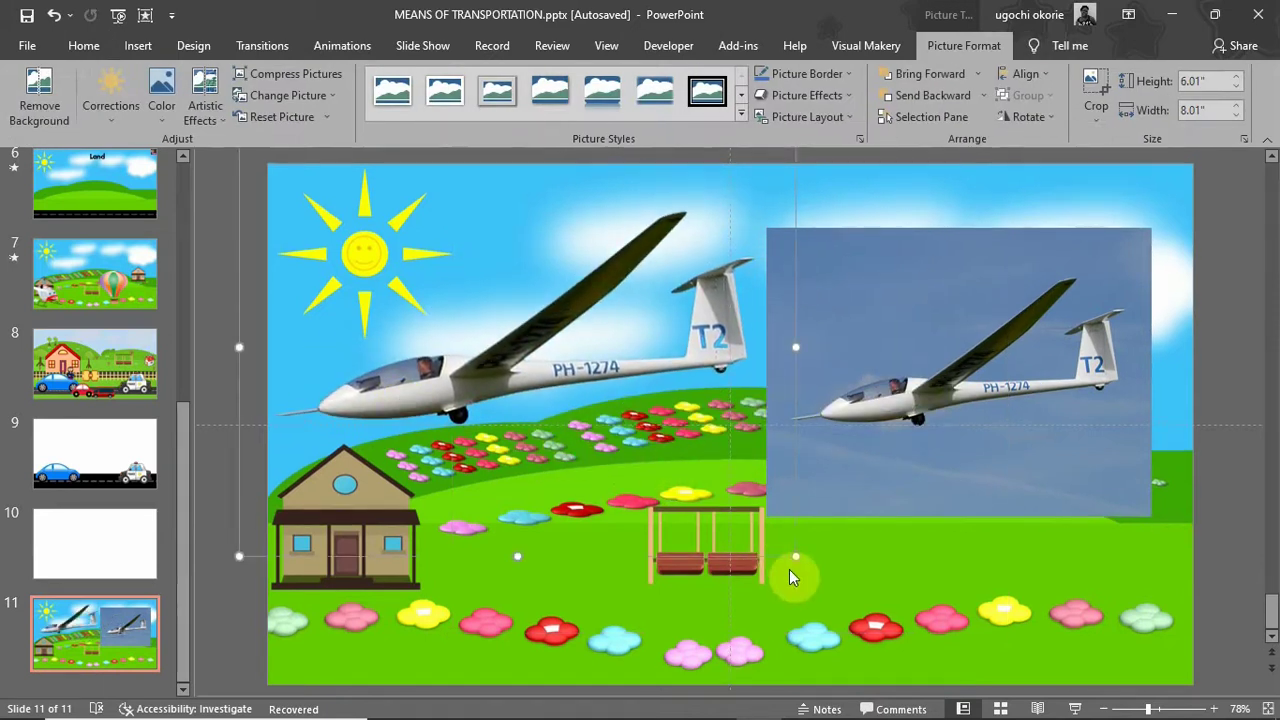
{"action": "left_click_drag", "start_coordinate": [793, 556], "coordinate": [552, 373]}
{"action": "left_click_drag", "start_coordinate": [497, 320], "coordinate": [660, 380]}
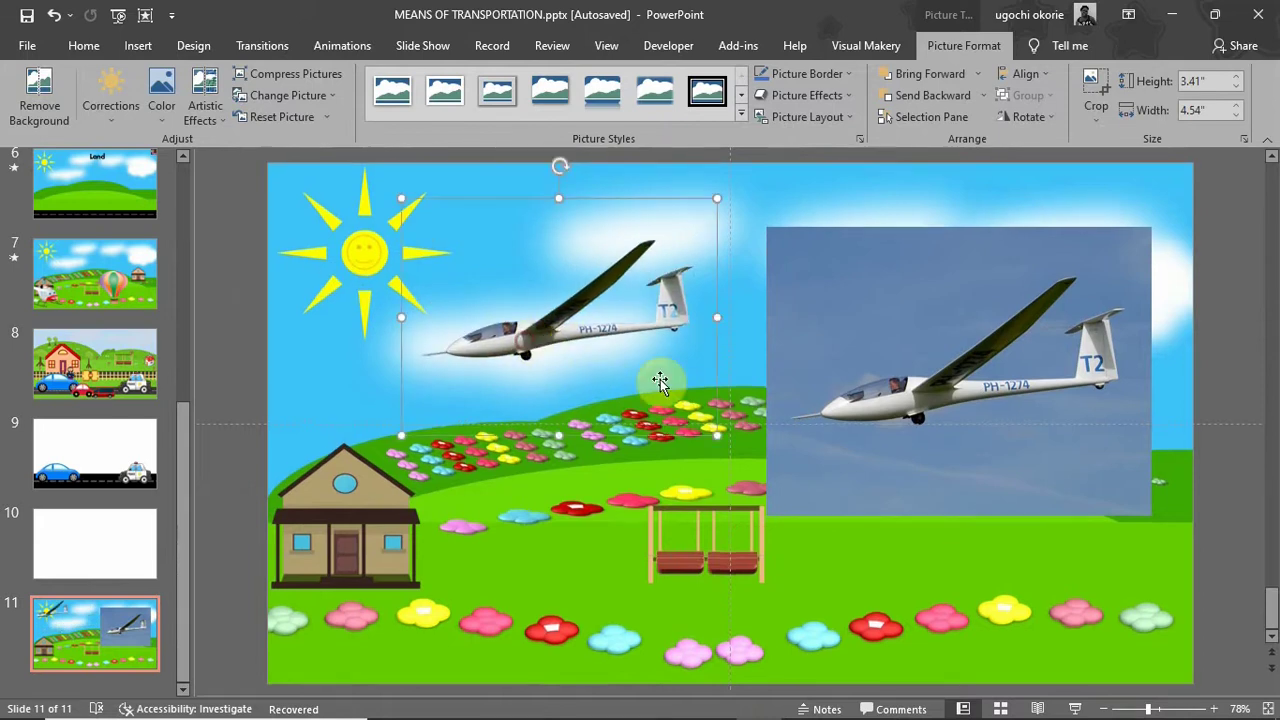
Step: Shrink the original glider photo to 2.6" by 3.47" and nudge it up-left
{"action": "left_click", "coordinate": [785, 310]}
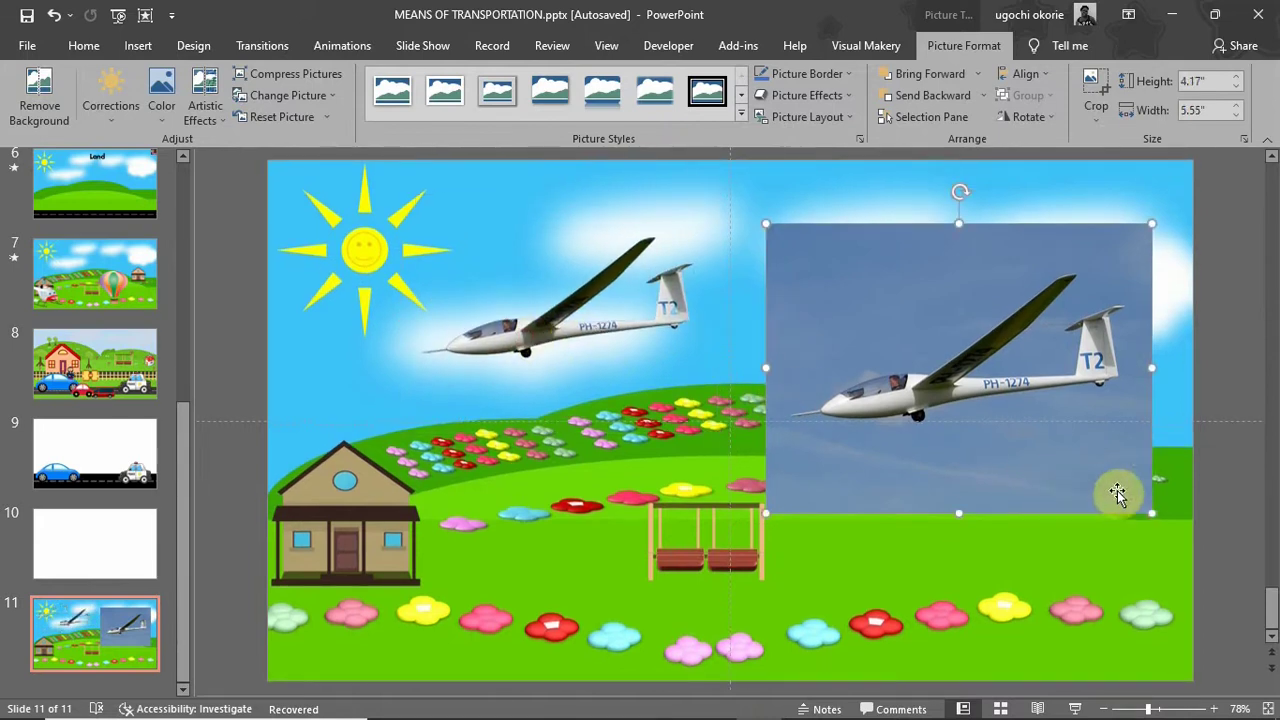
{"action": "left_click_drag", "start_coordinate": [1152, 510], "coordinate": [1007, 404]}
{"action": "left_click_drag", "start_coordinate": [866, 322], "coordinate": [832, 290]}
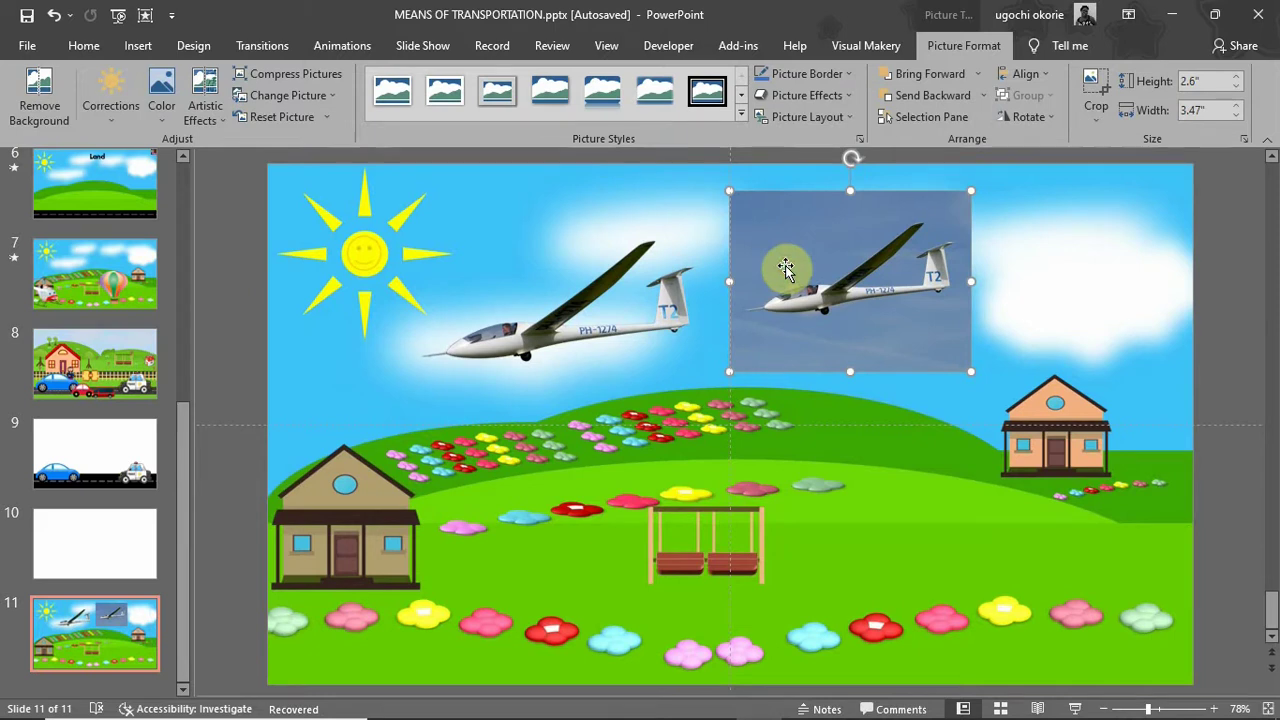
Step: Delete the original glider photo, then enlarge the cut-out glider and move it up-right
{"action": "key", "text": "Delete"}
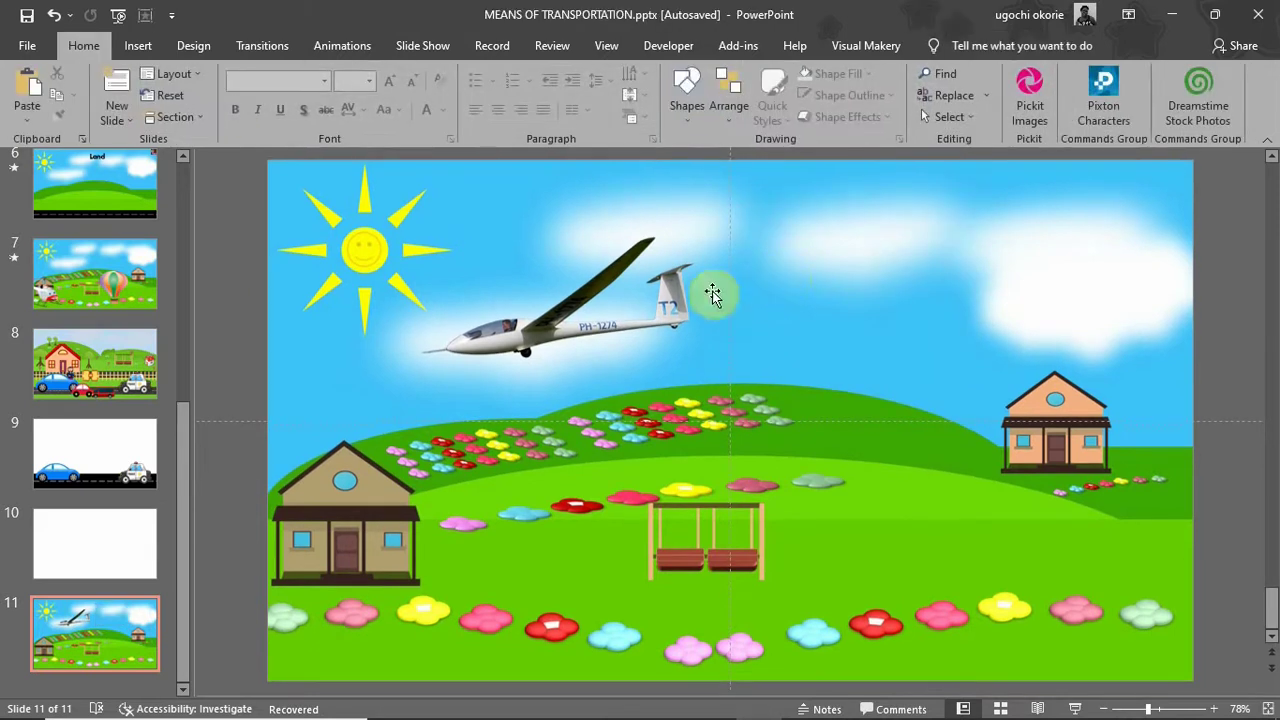
{"action": "left_click", "coordinate": [523, 328]}
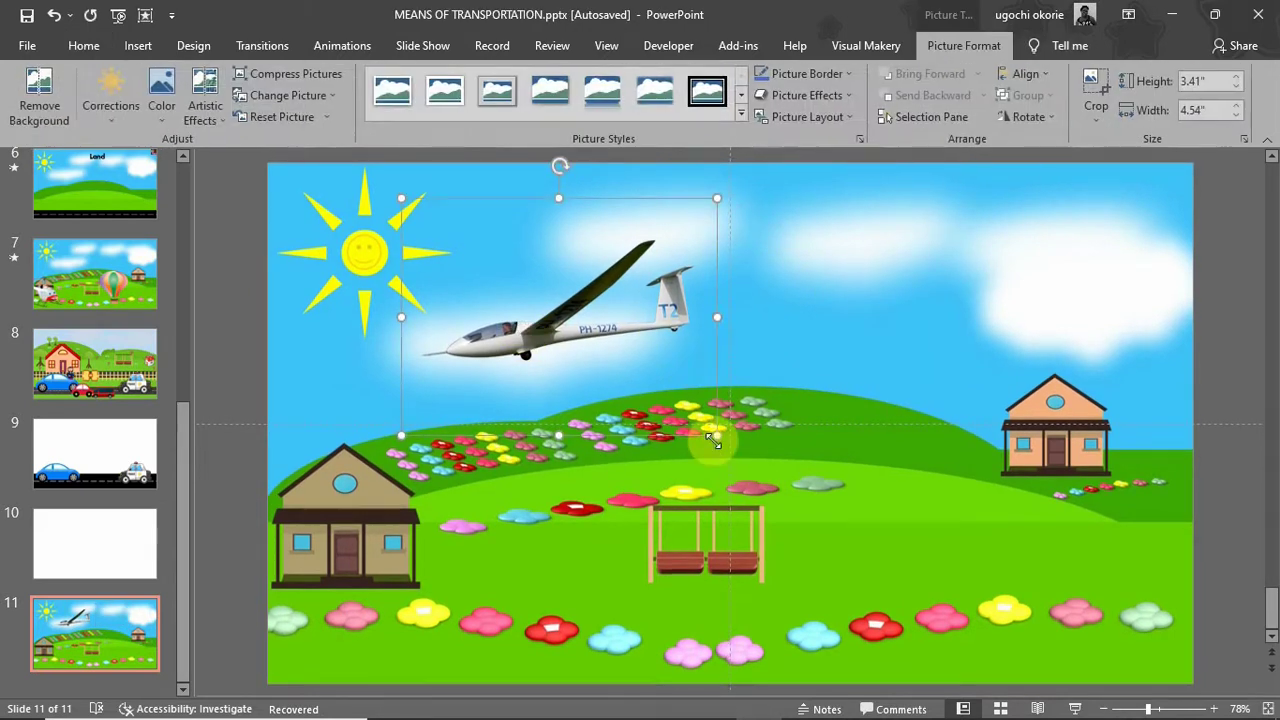
{"action": "left_click_drag", "start_coordinate": [715, 435], "coordinate": [832, 547]}
{"action": "left_click_drag", "start_coordinate": [622, 408], "coordinate": [831, 397]}
Step: Crop the empty space around the cut-out glider on all sides
{"action": "left_click", "coordinate": [1090, 86]}
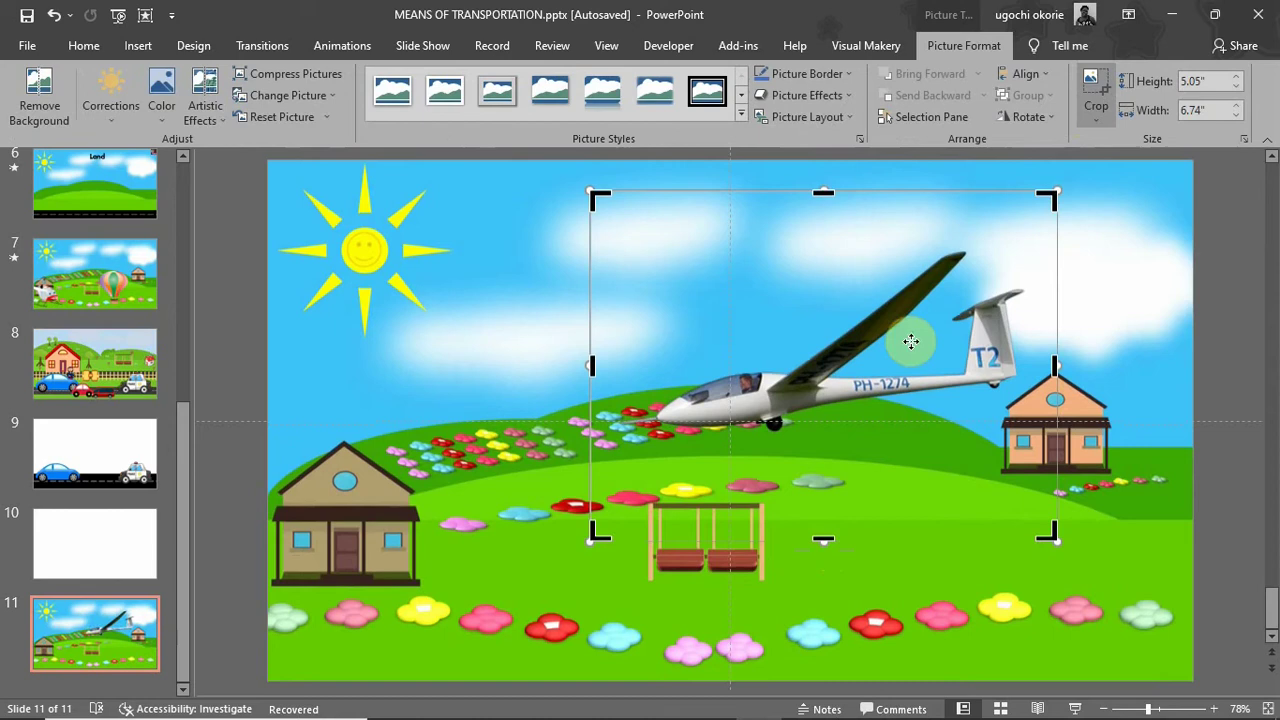
{"action": "left_click_drag", "start_coordinate": [598, 531], "coordinate": [624, 448]}
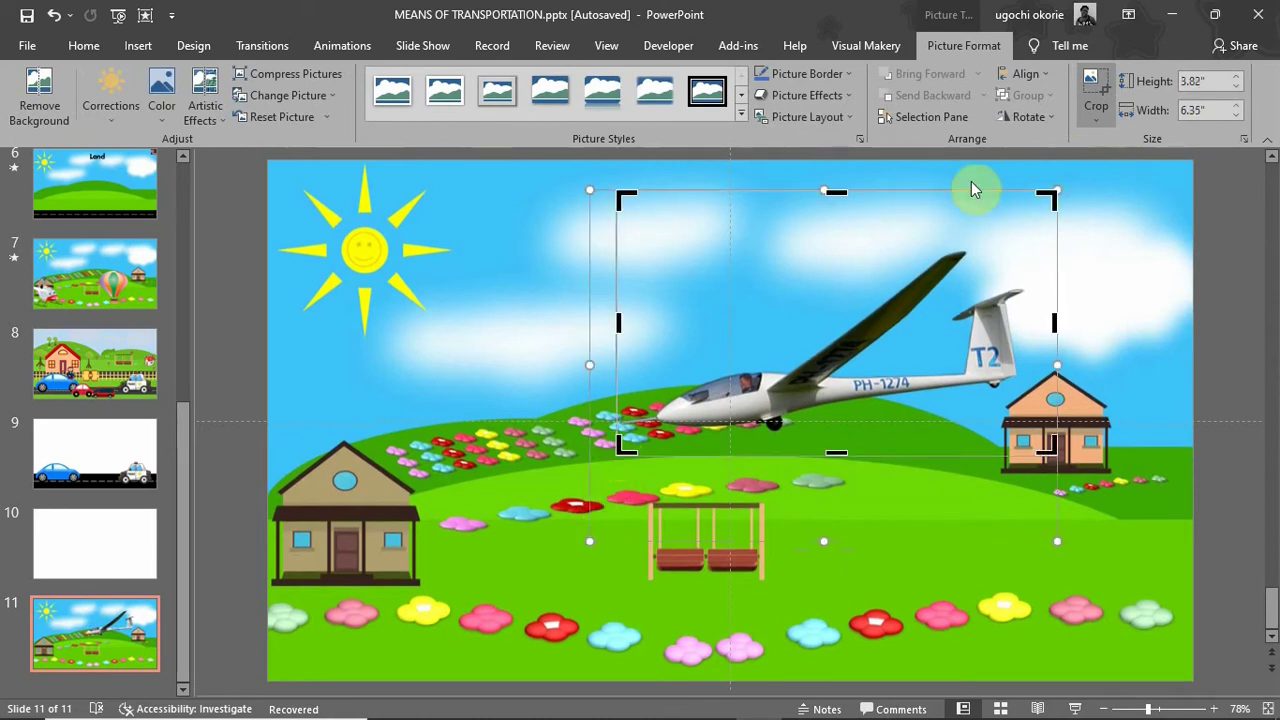
{"action": "left_click_drag", "start_coordinate": [1047, 197], "coordinate": [1048, 241]}
{"action": "left_click", "coordinate": [1118, 255]}
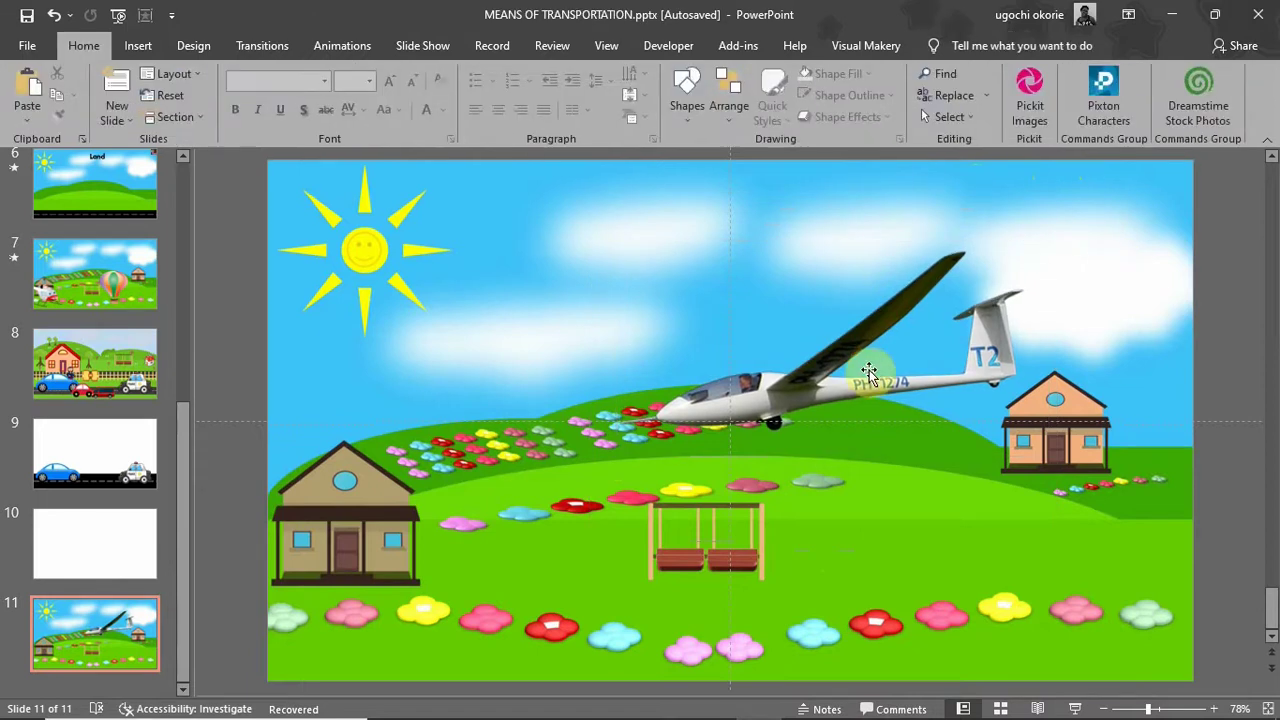
Step: Resize the cropped glider to 1.84" by 3.68" and place it in the upper-right sky
{"action": "double_click", "coordinate": [900, 362]}
{"action": "left_click_drag", "start_coordinate": [1051, 240], "coordinate": [860, 327]}
{"action": "left_click_drag", "start_coordinate": [706, 436], "coordinate": [890, 288]}
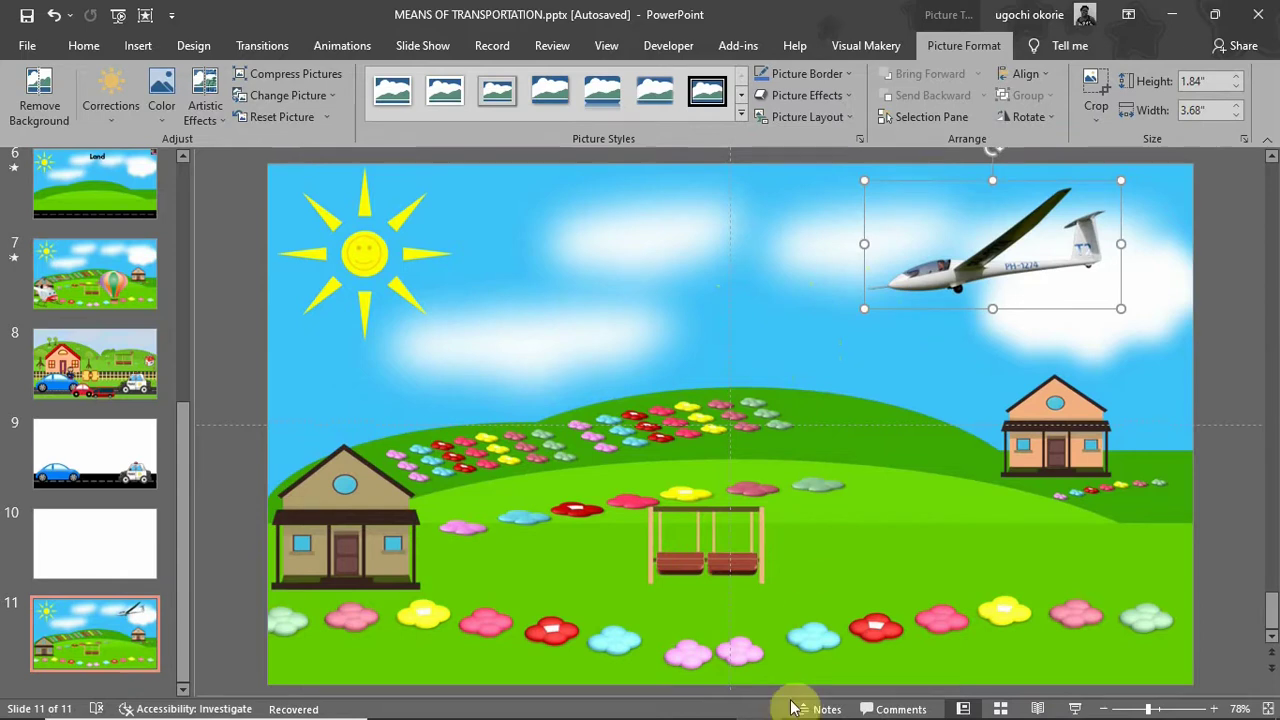
Step: Back in remove.bg, open the glider's editor and browse the Background photos for the night city street
{"action": "left_click", "coordinate": [714, 704]}
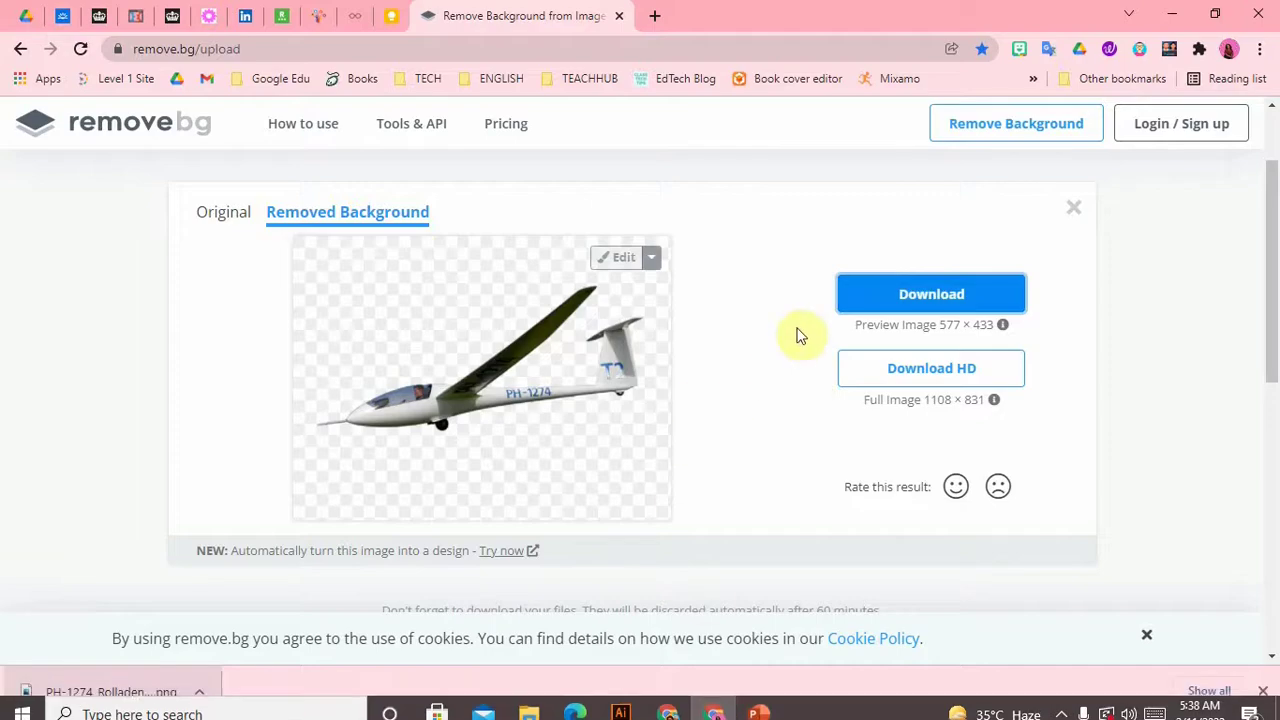
{"action": "left_click", "coordinate": [619, 258]}
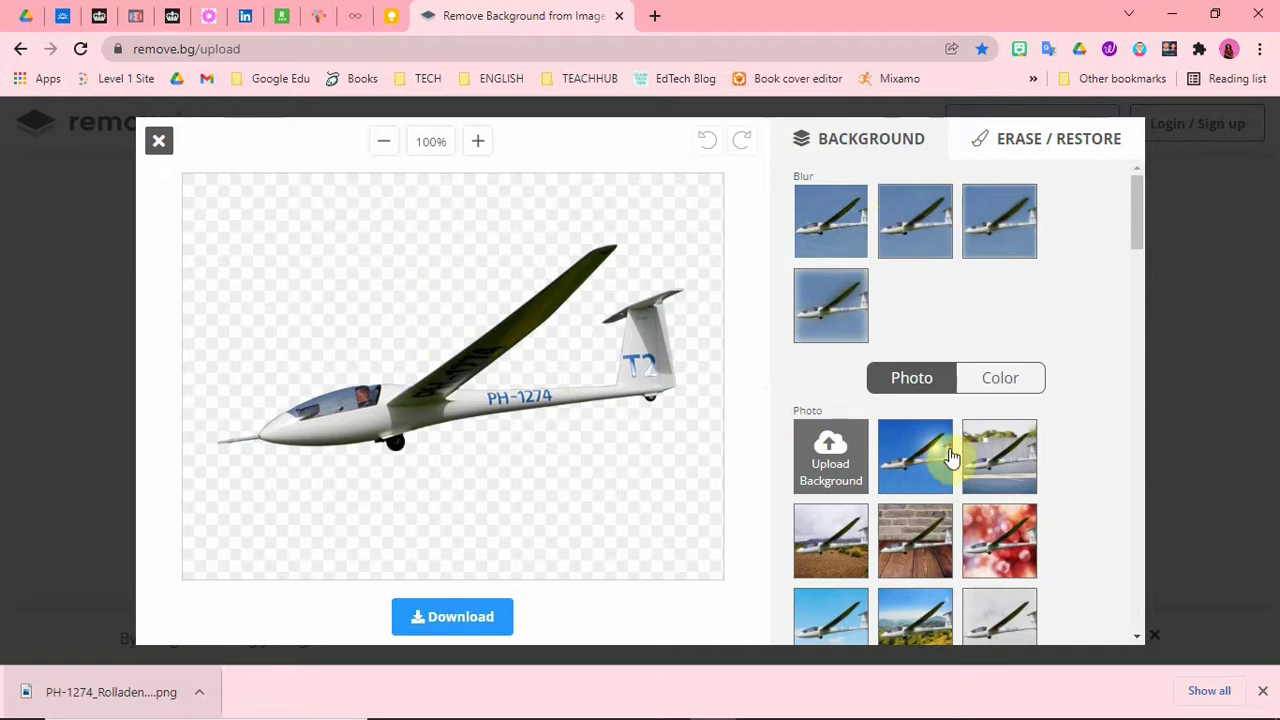
{"action": "scroll", "coordinate": [912, 430], "scroll_direction": "down", "scroll_amount": 1}
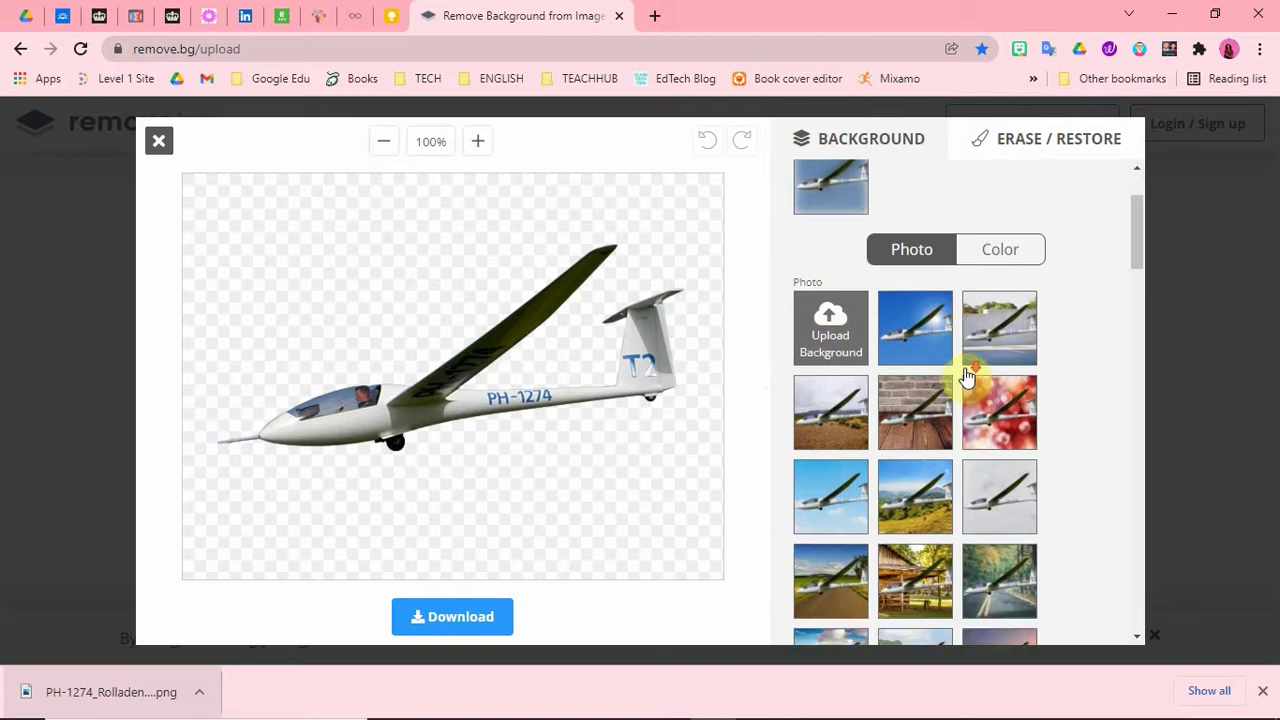
{"action": "scroll", "coordinate": [967, 376], "scroll_direction": "down", "scroll_amount": 1}
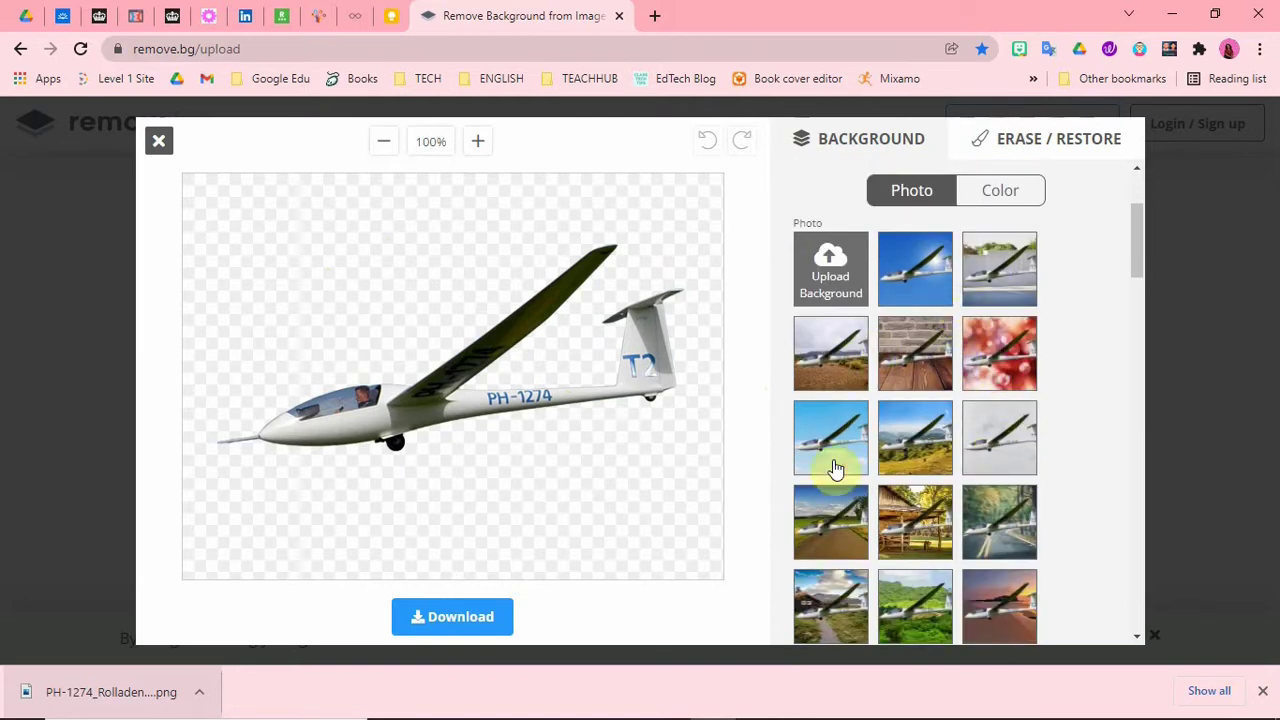
{"action": "scroll", "coordinate": [915, 445], "scroll_direction": "down", "scroll_amount": 3}
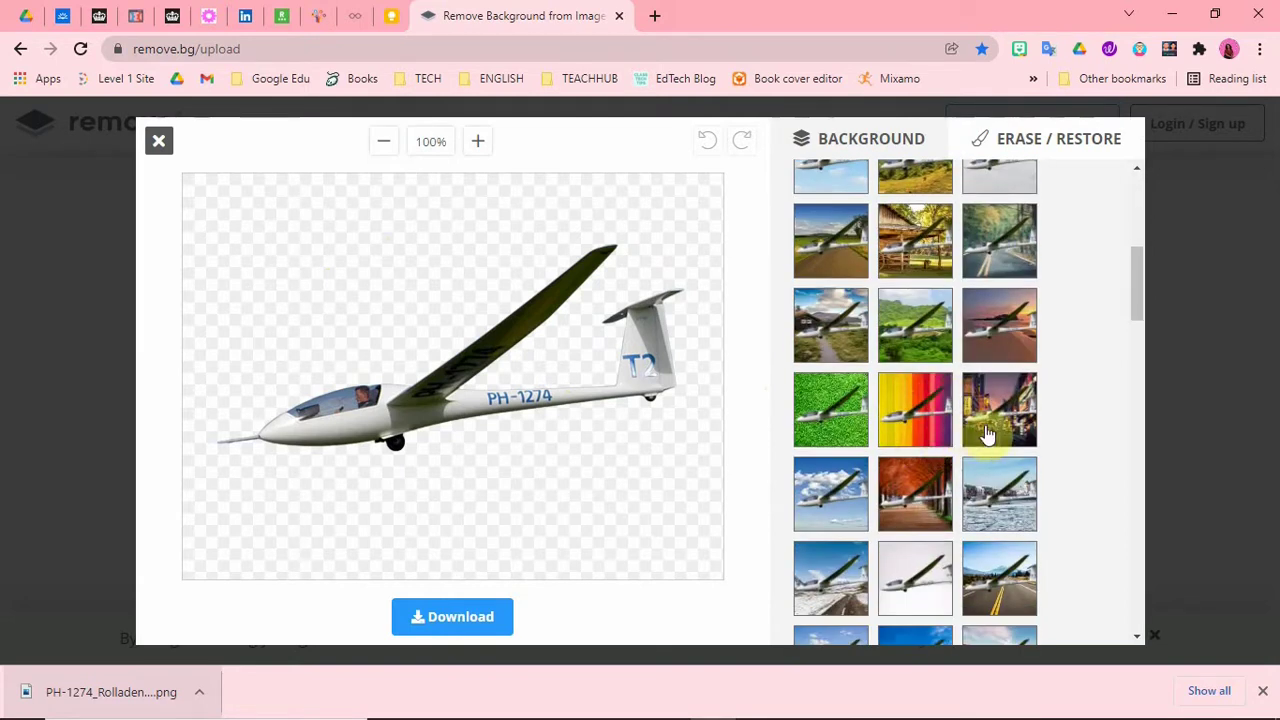
{"action": "scroll", "coordinate": [987, 435], "scroll_direction": "down", "scroll_amount": 1}
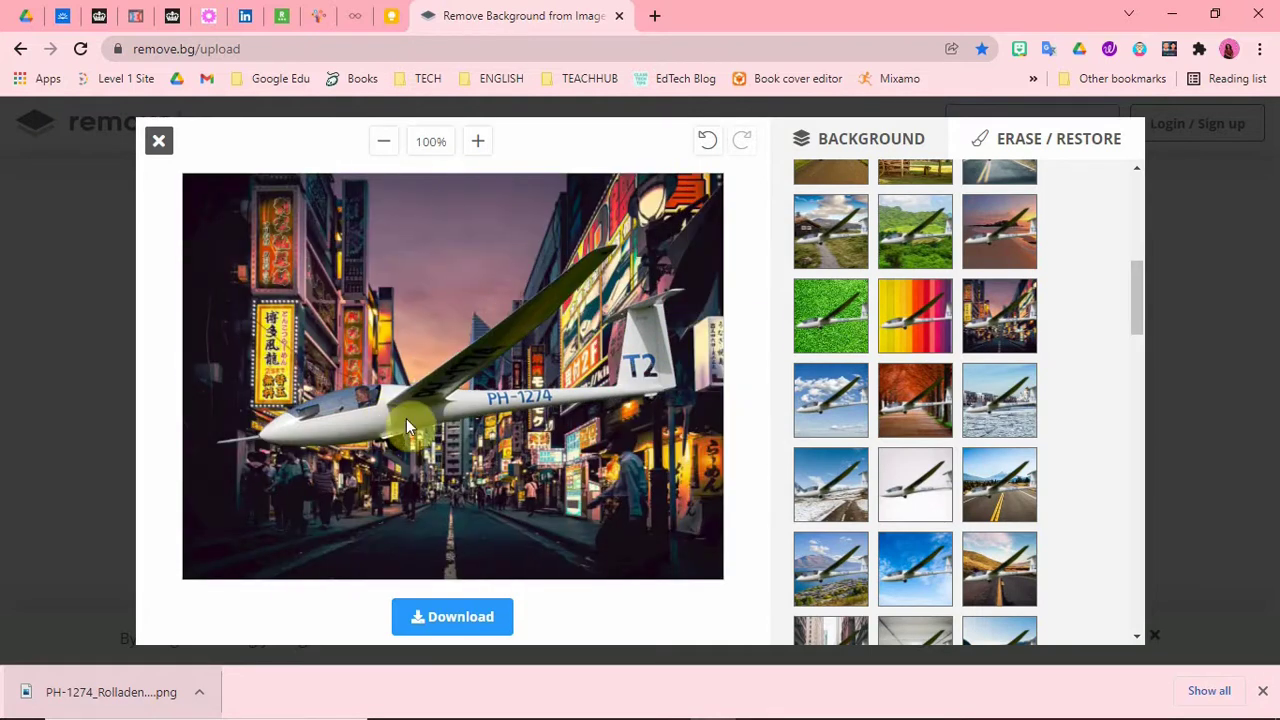
{"action": "scroll", "coordinate": [870, 336], "scroll_direction": "down", "scroll_amount": 8}
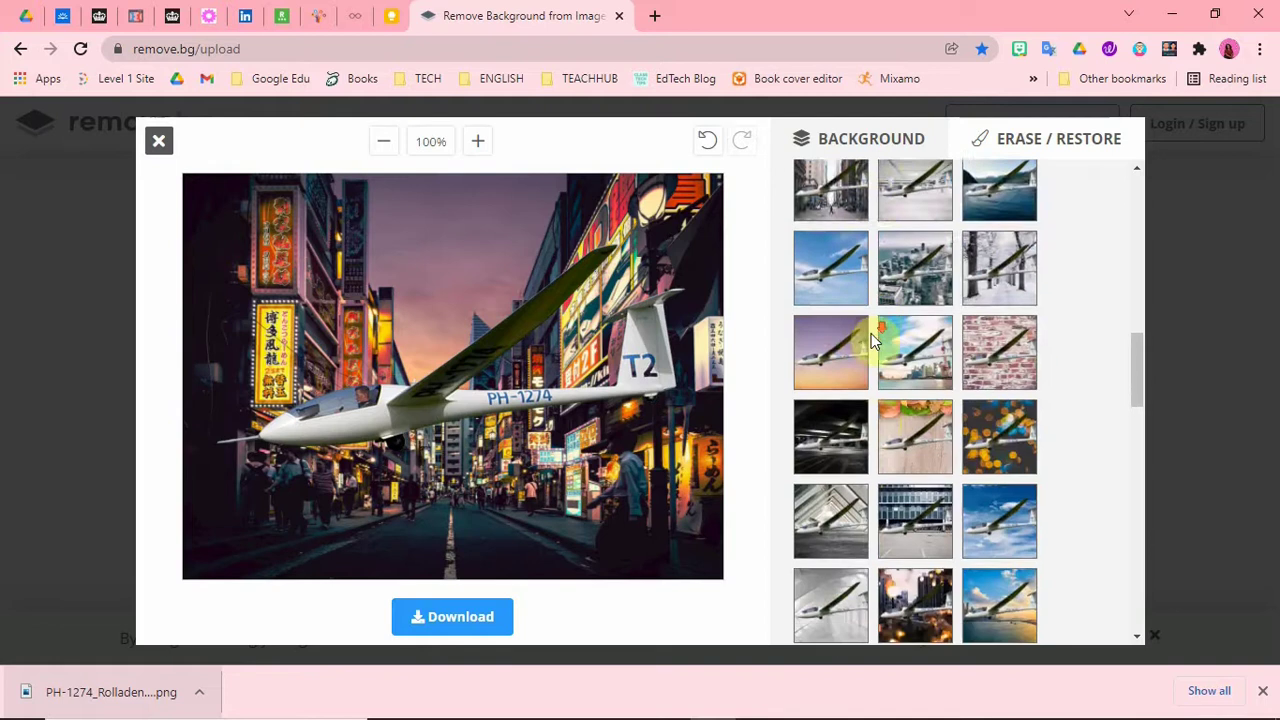
{"action": "scroll", "coordinate": [871, 333], "scroll_direction": "down", "scroll_amount": 10}
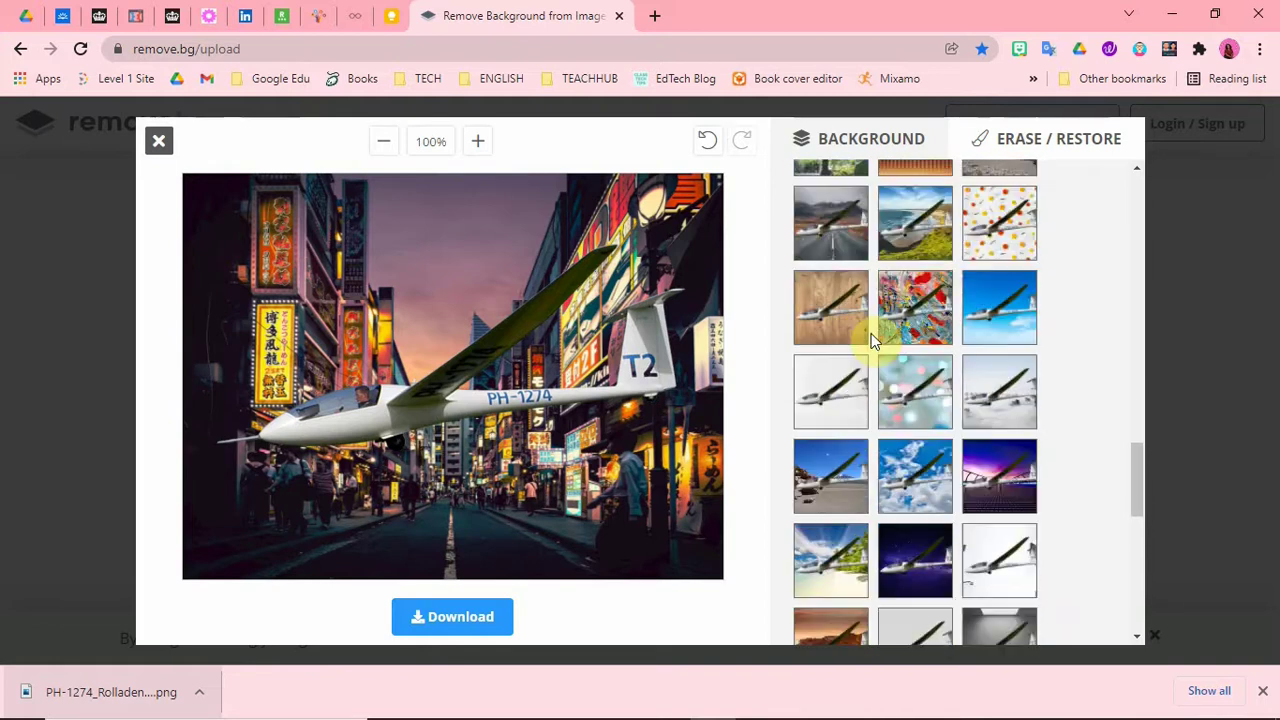
{"action": "scroll", "coordinate": [871, 333], "scroll_direction": "down", "scroll_amount": 3}
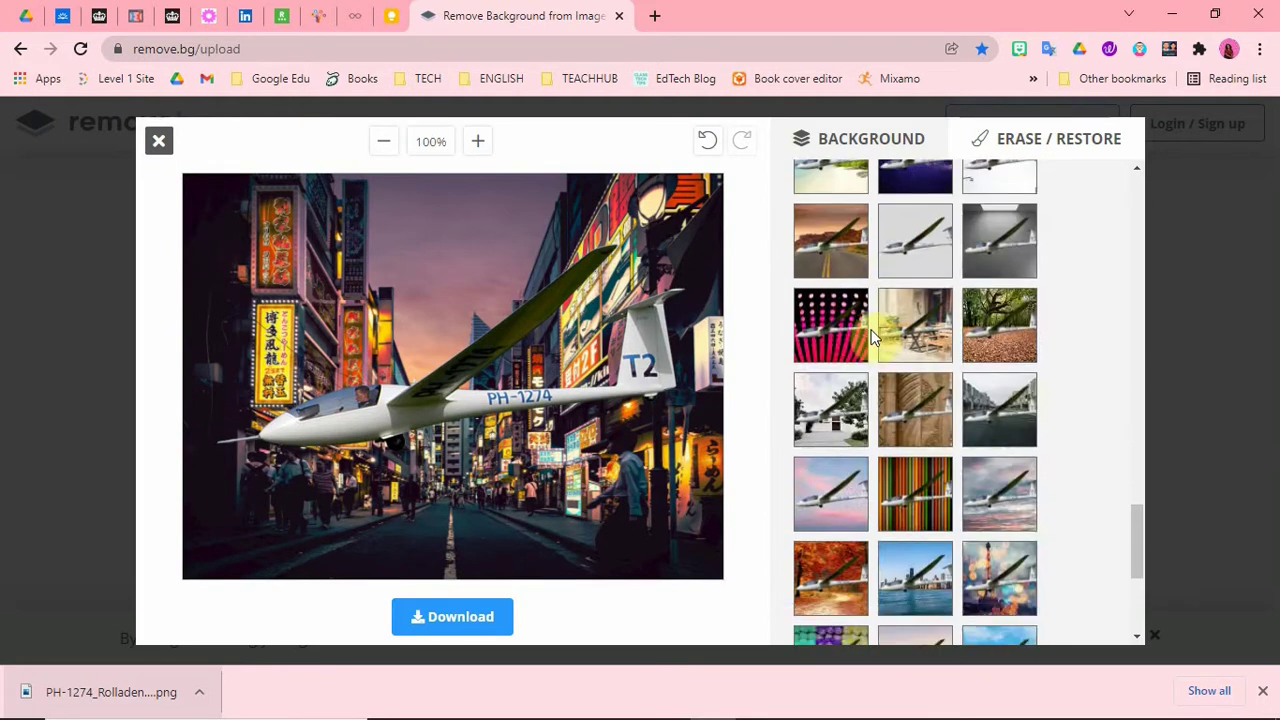